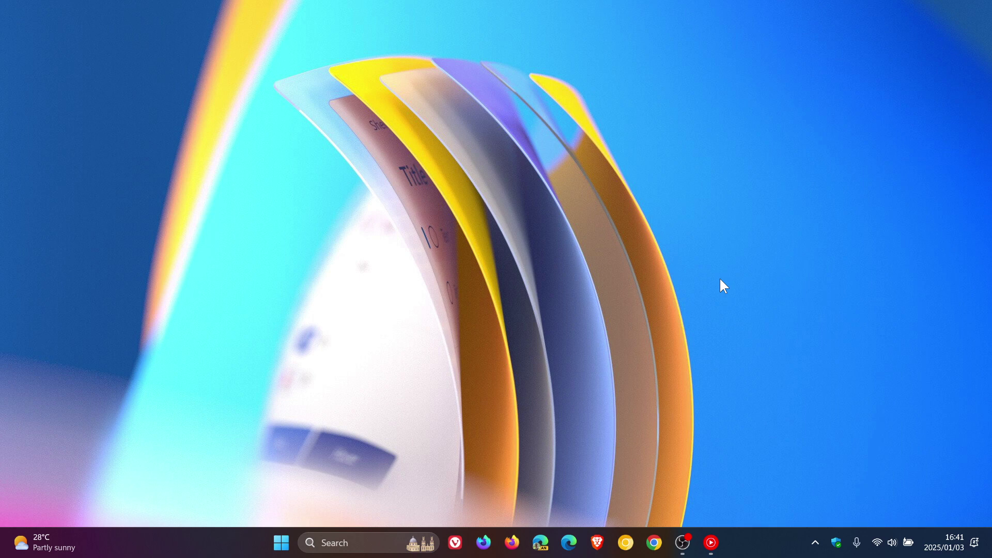
# Open Windows Settings to Privacy & security and scroll down to App permissions.
pyautogui.click(281, 542)
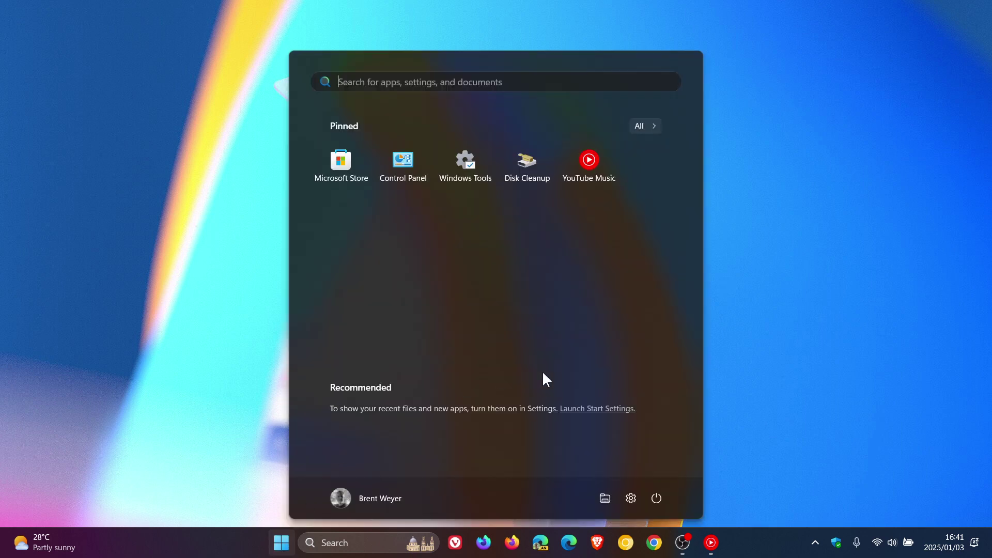
pyautogui.click(631, 498)
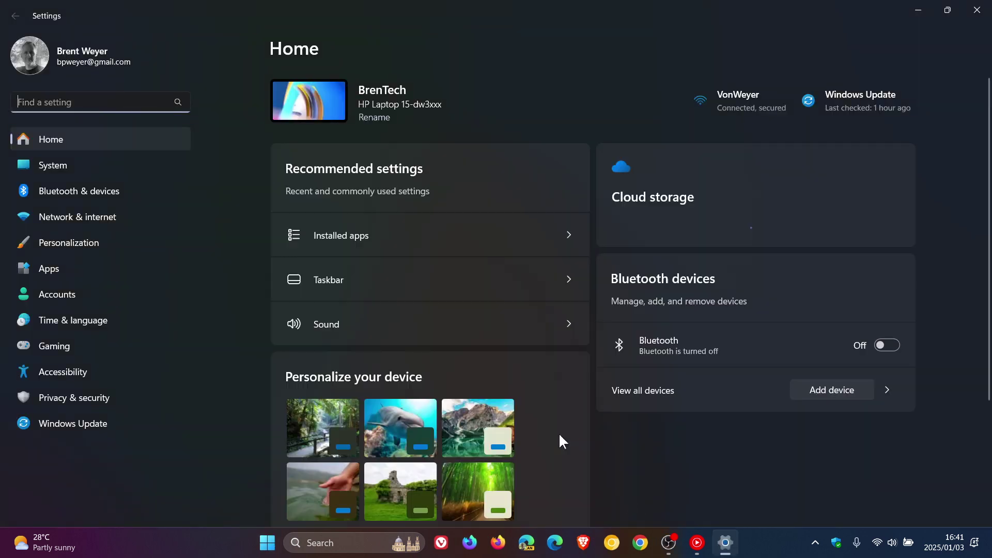
pyautogui.click(317, 543)
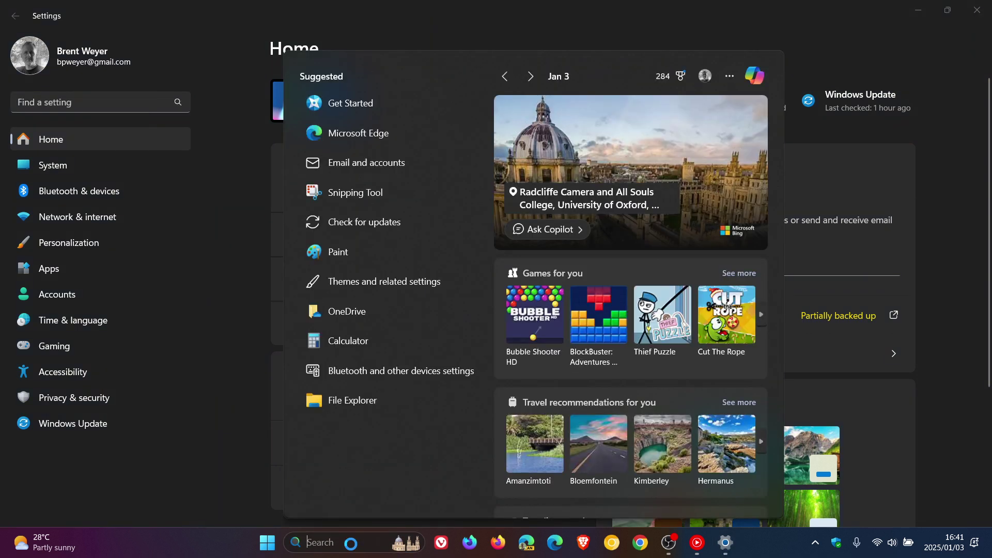
pyautogui.click(212, 547)
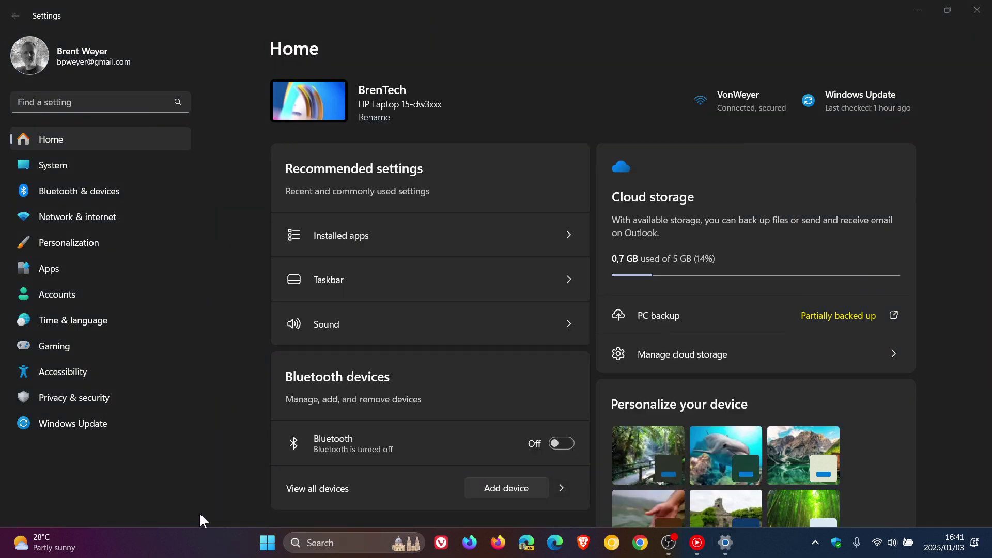
pyautogui.click(110, 397)
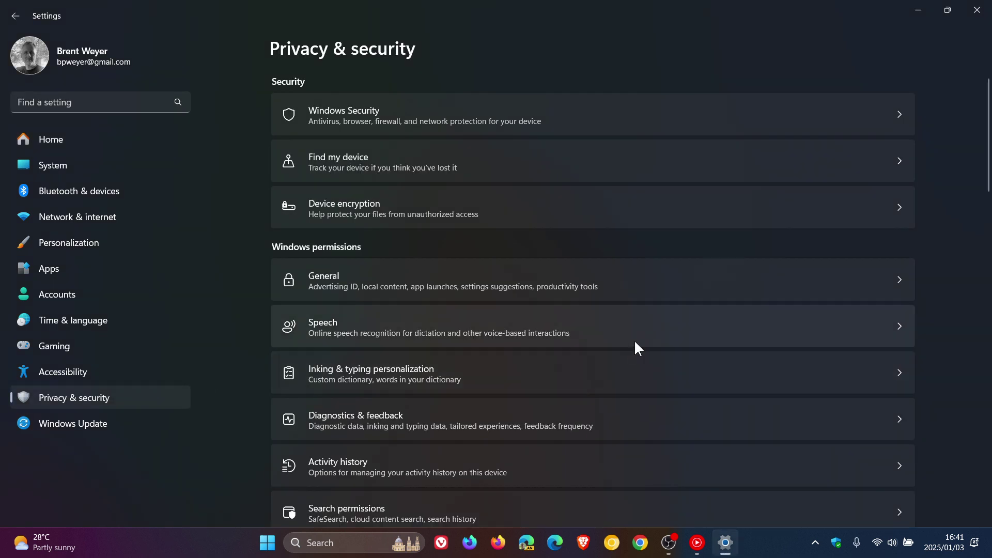
pyautogui.scroll(-6, 622, 282)
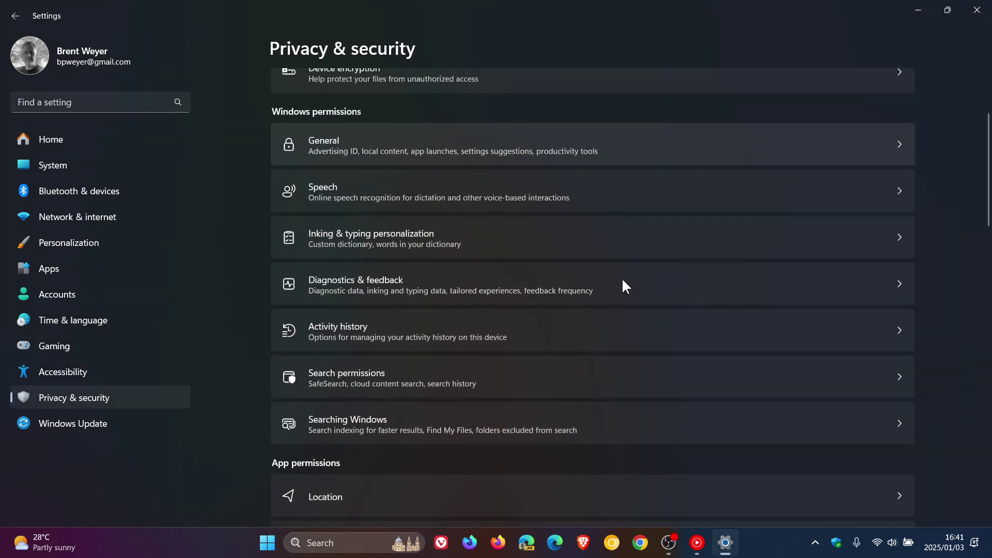
# Review which apps may use the camera (Microsoft Clipchamp off, others on), then close Settings.
pyautogui.click(597, 346)
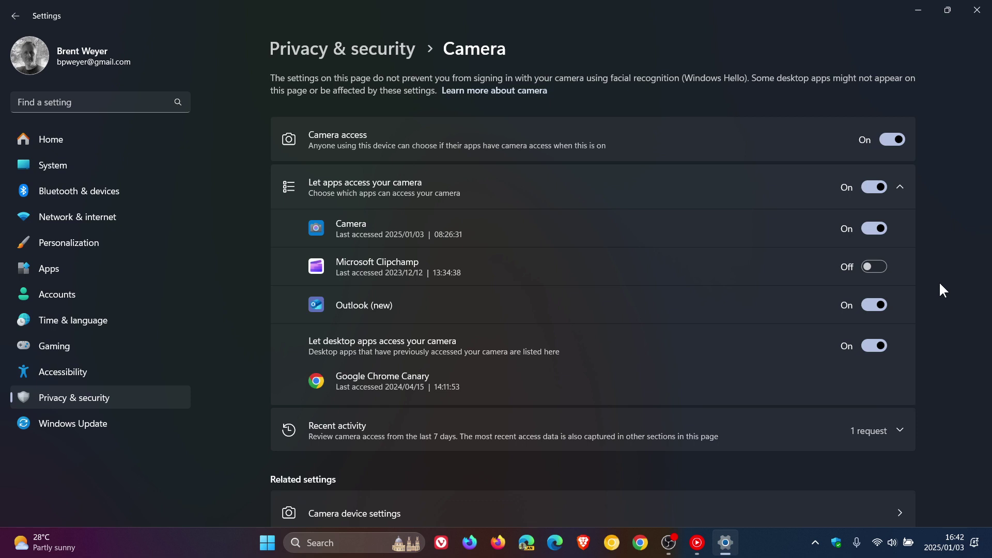
pyautogui.click(977, 9)
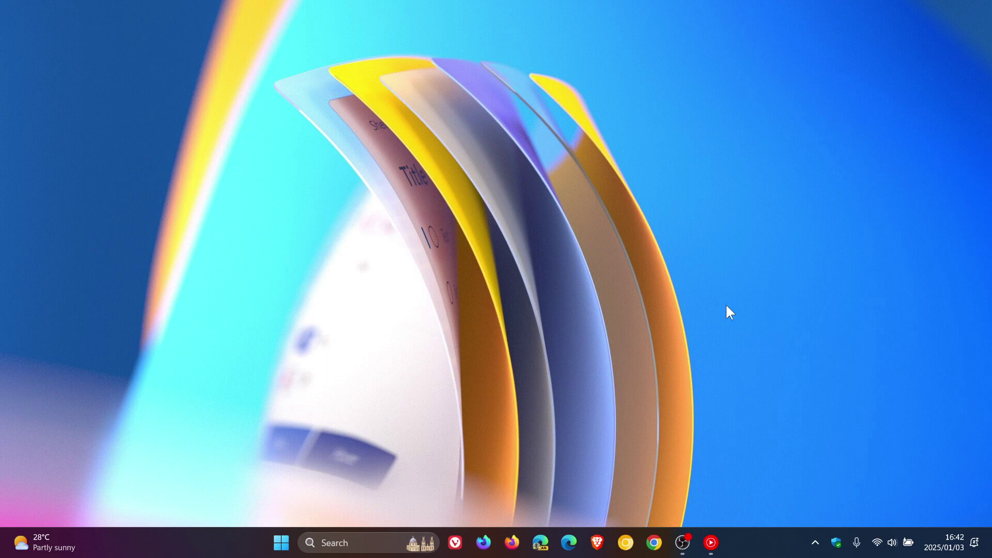
# Launch Chrome and go to Settings > Privacy and security > Site settings, down to Permissions.
pyautogui.click(654, 542)
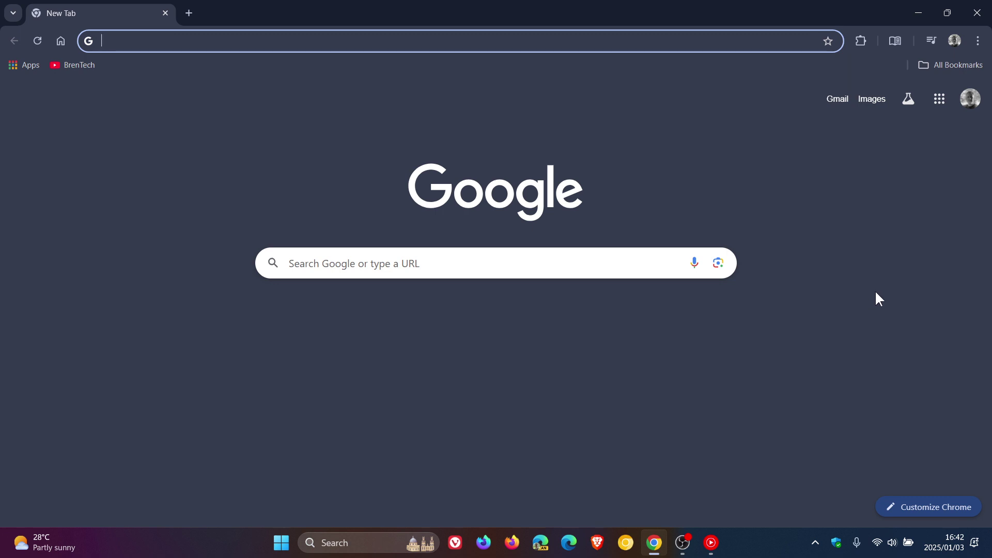
pyautogui.click(977, 40)
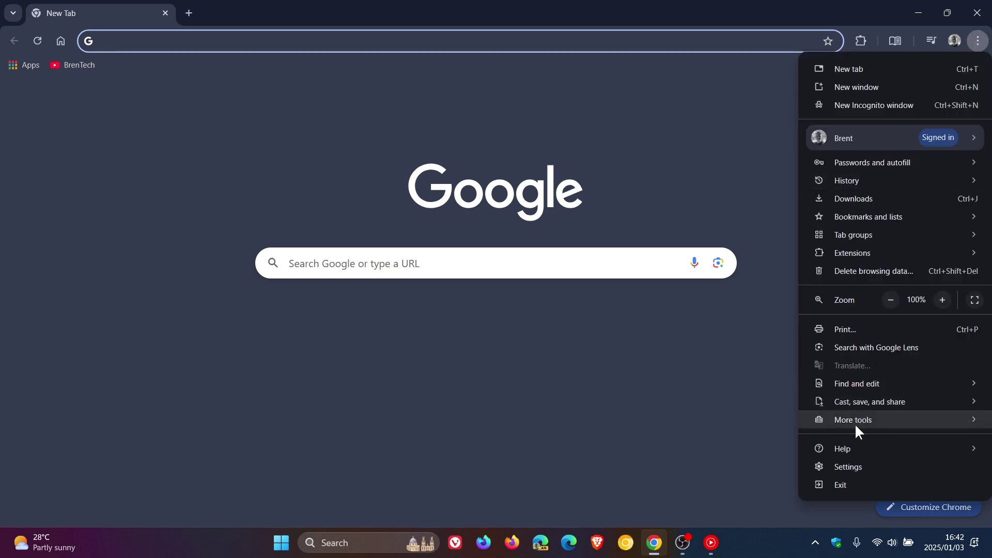
pyautogui.click(852, 465)
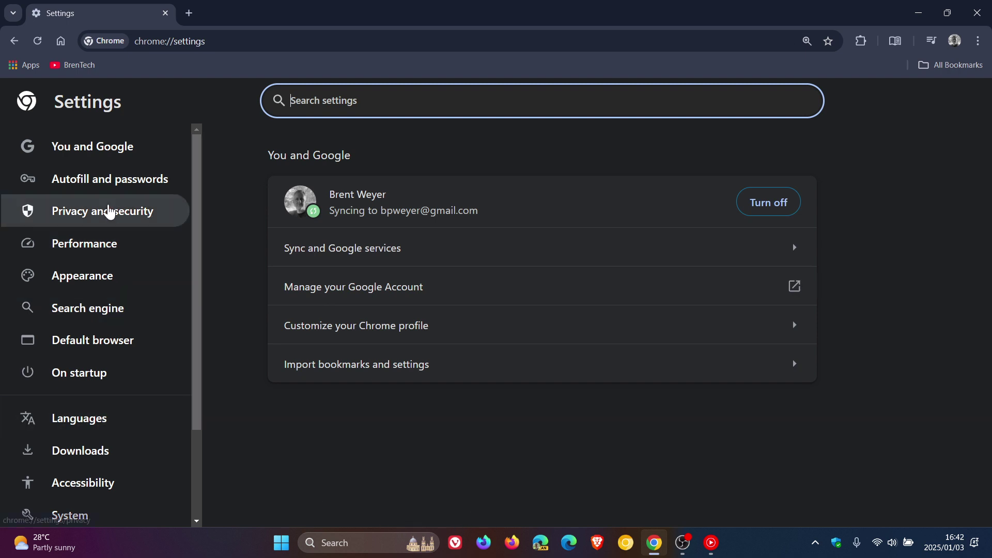
pyautogui.click(109, 212)
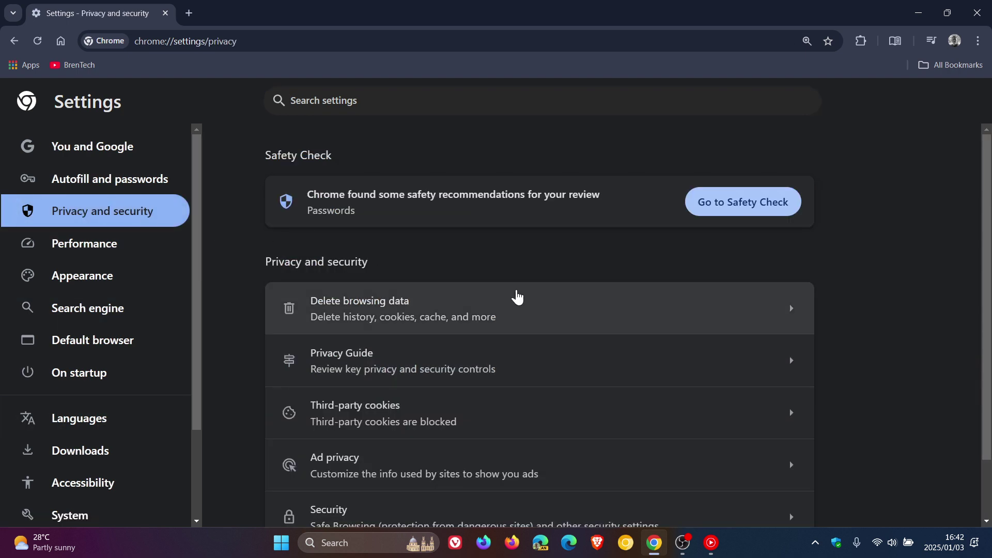
pyautogui.scroll(-1, 515, 295)
pyautogui.click(504, 493)
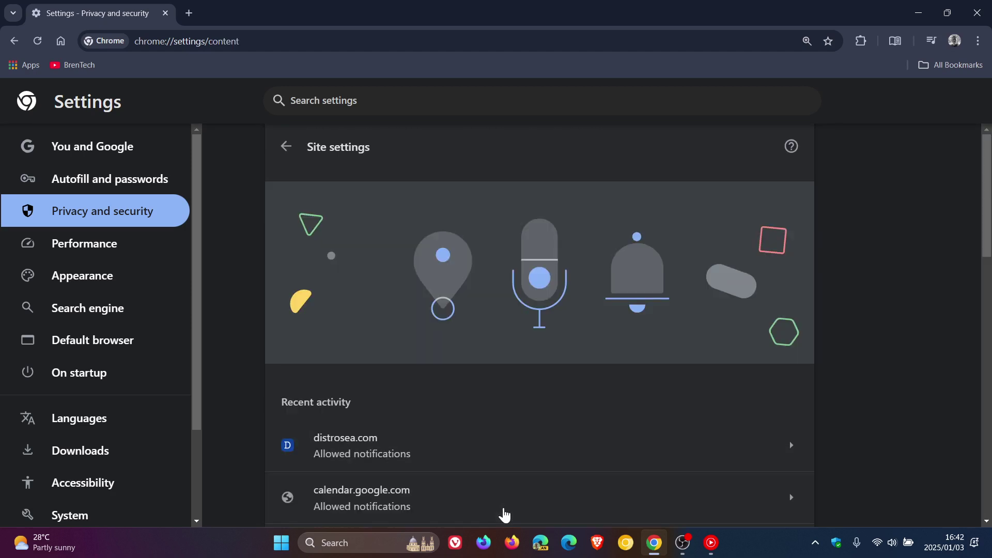
pyautogui.scroll(-5, 614, 338)
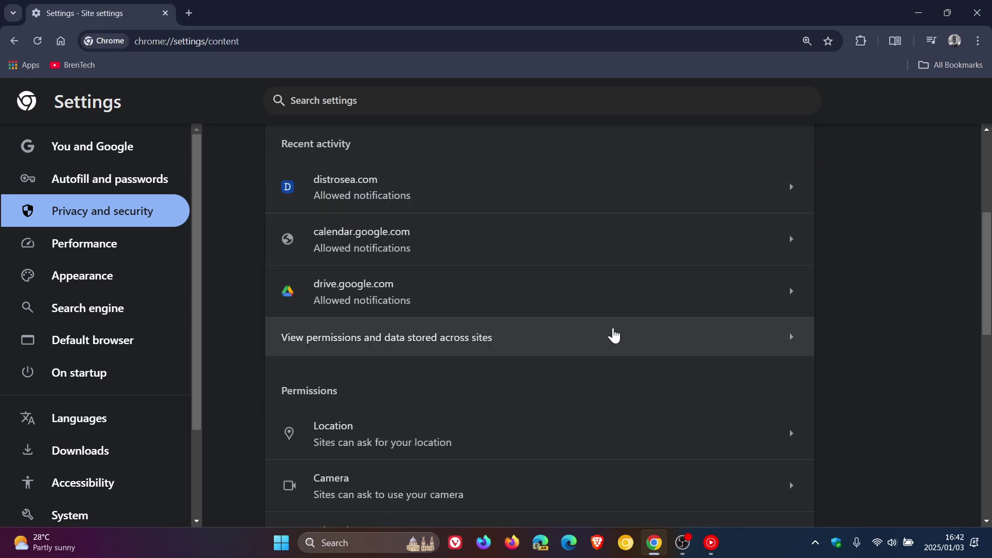
pyautogui.scroll(-2, 614, 336)
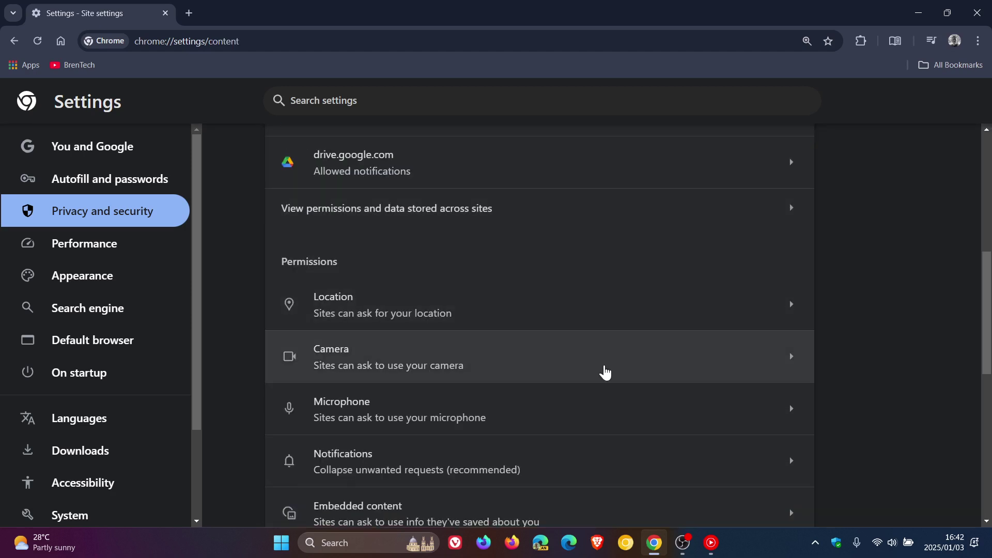
# Open Chrome's Camera permission page and confirm sites can ask to use the camera by default.
pyautogui.click(606, 373)
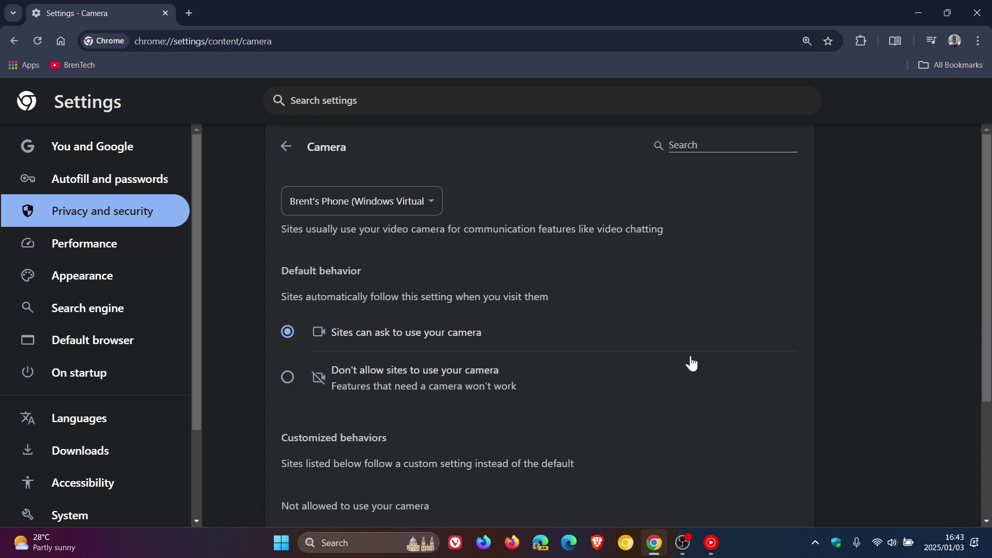
# Close Chrome, launch Edge and bring up its Cookies and site permissions settings.
pyautogui.click(976, 12)
pyautogui.click(567, 544)
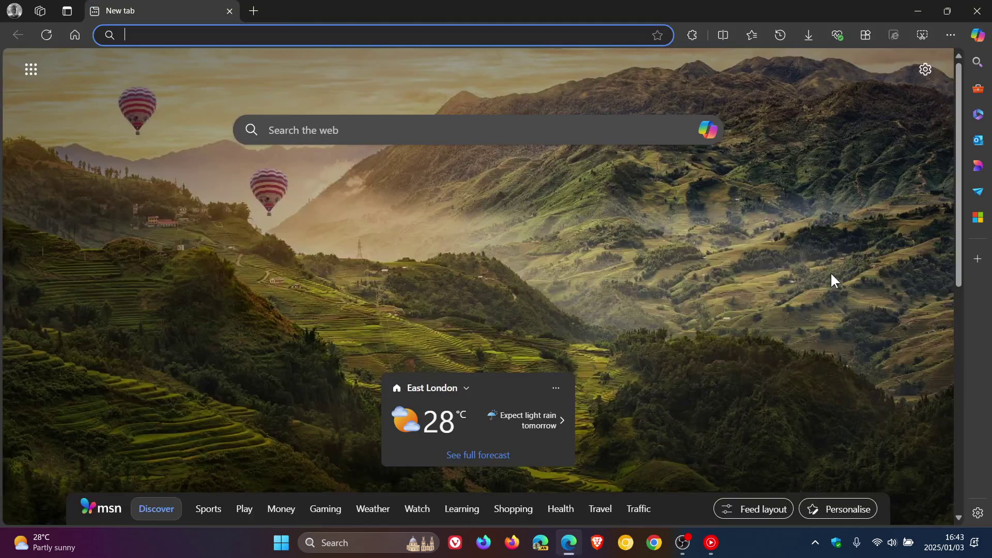
pyautogui.click(948, 36)
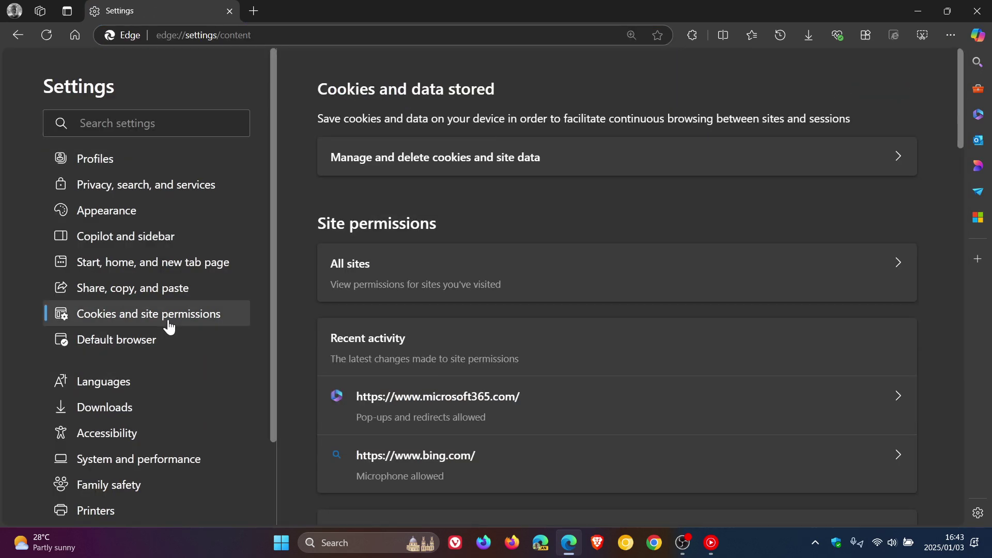
pyautogui.scroll(-5, 660, 288)
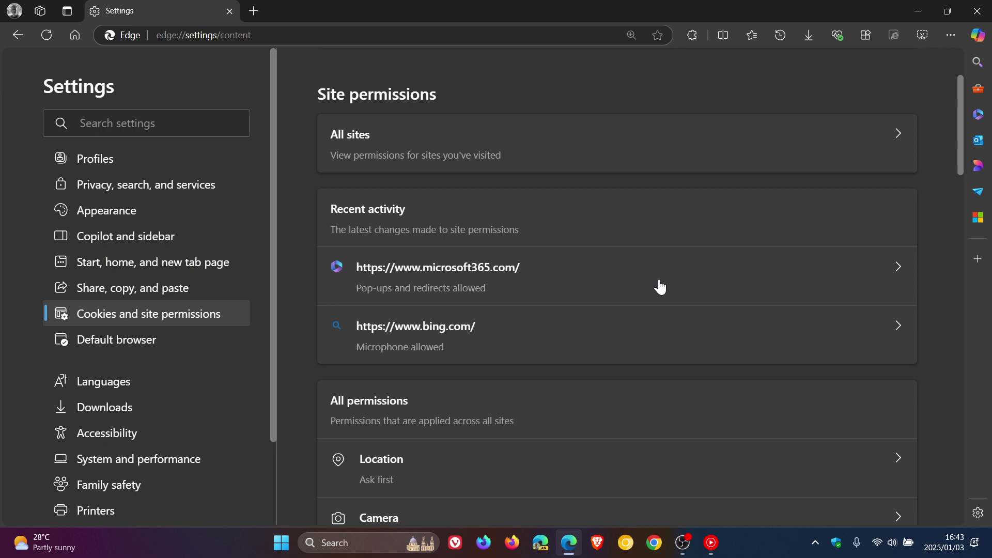
# Confirm Edge's Camera permission asks before accessing with no blocked or allowed sites, then close Edge.
pyautogui.click(601, 408)
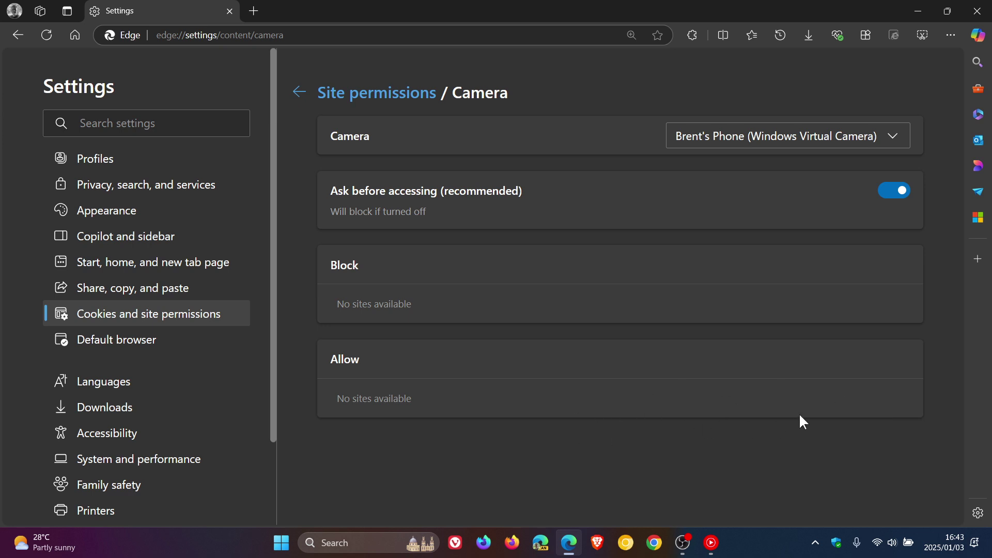
pyautogui.click(976, 11)
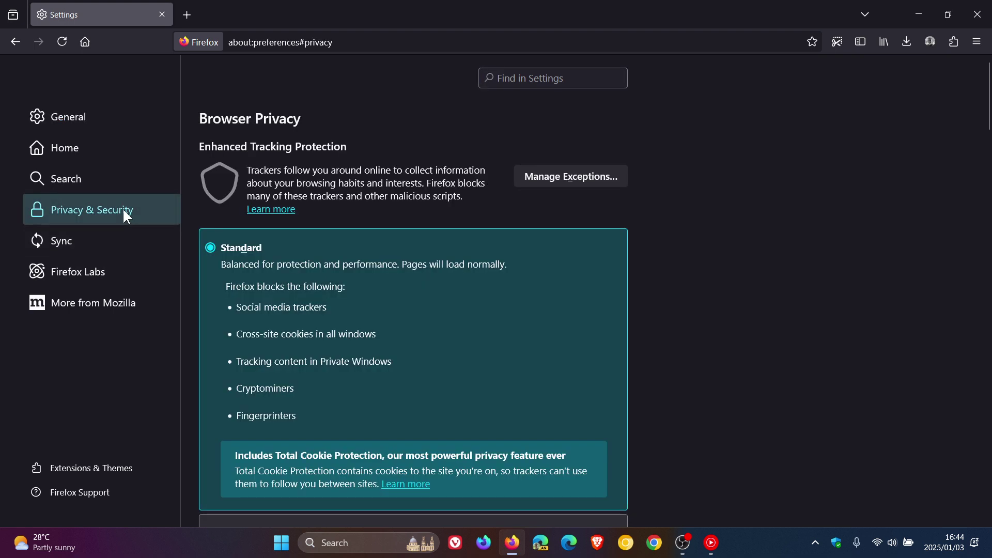
# Open Firefox's camera permission Settings under Permissions, confirm no websites are listed, and cancel.
pyautogui.scroll(-5, 764, 234)
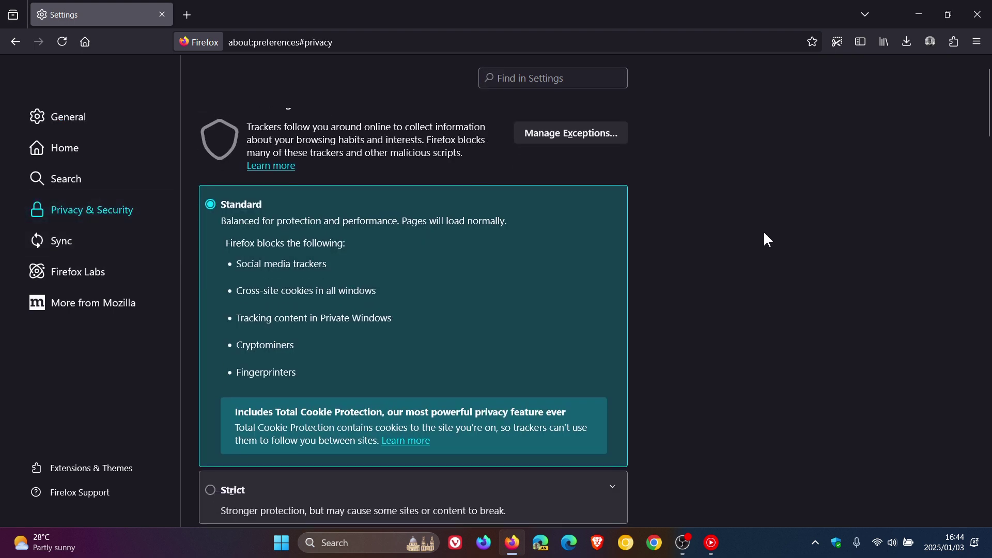
pyautogui.scroll(-5, 743, 233)
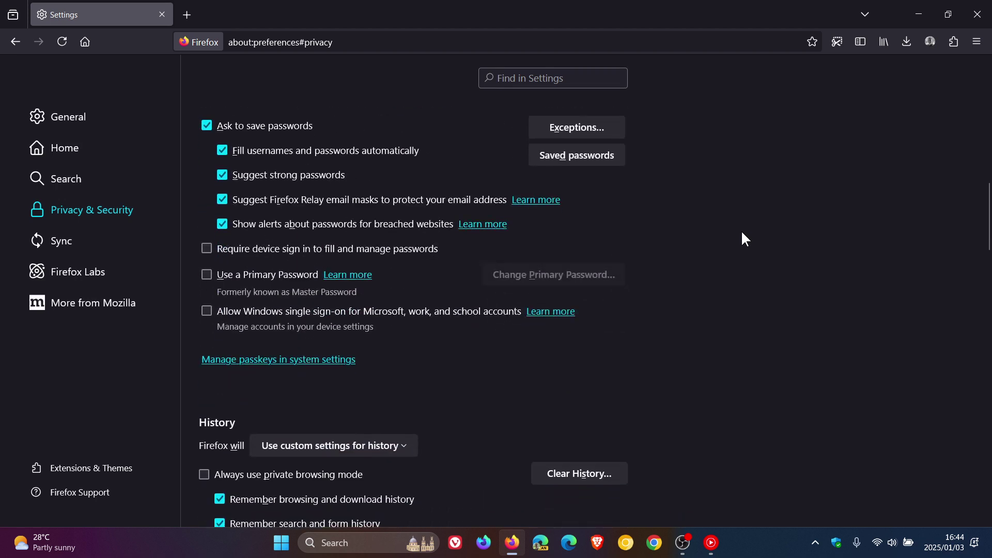
pyautogui.scroll(-8, 744, 239)
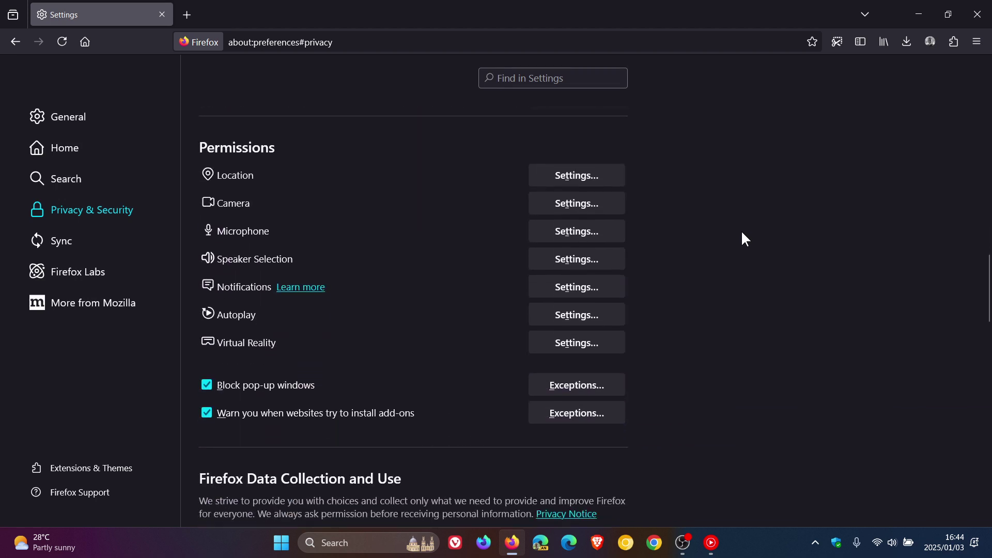
pyautogui.click(579, 204)
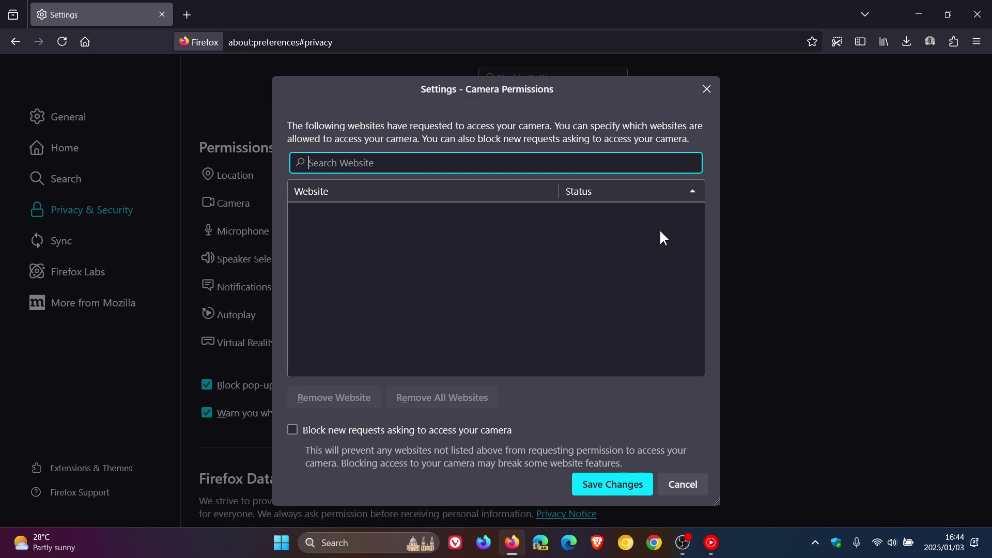
pyautogui.click(684, 486)
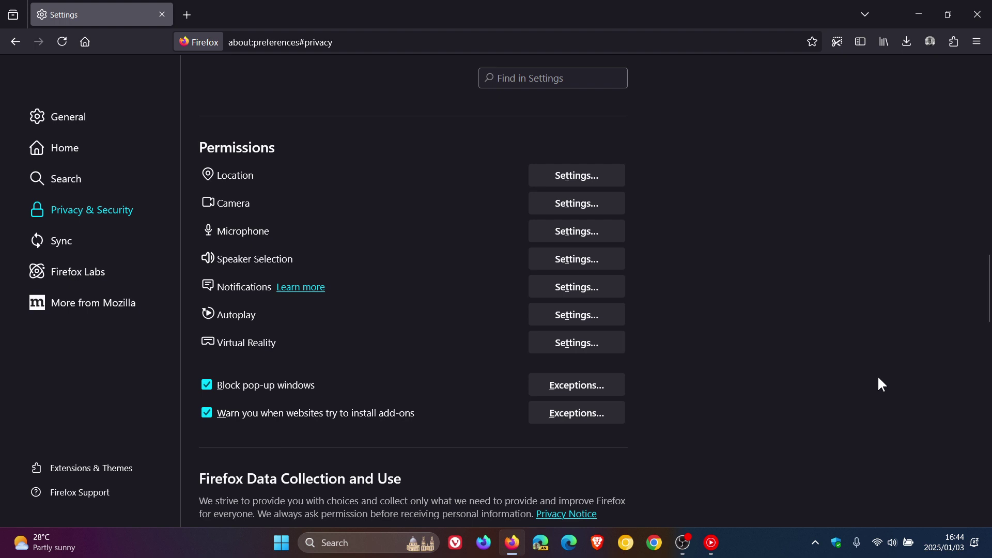
# Close the Firefox settings window to return to the empty desktop.
pyautogui.click(977, 14)
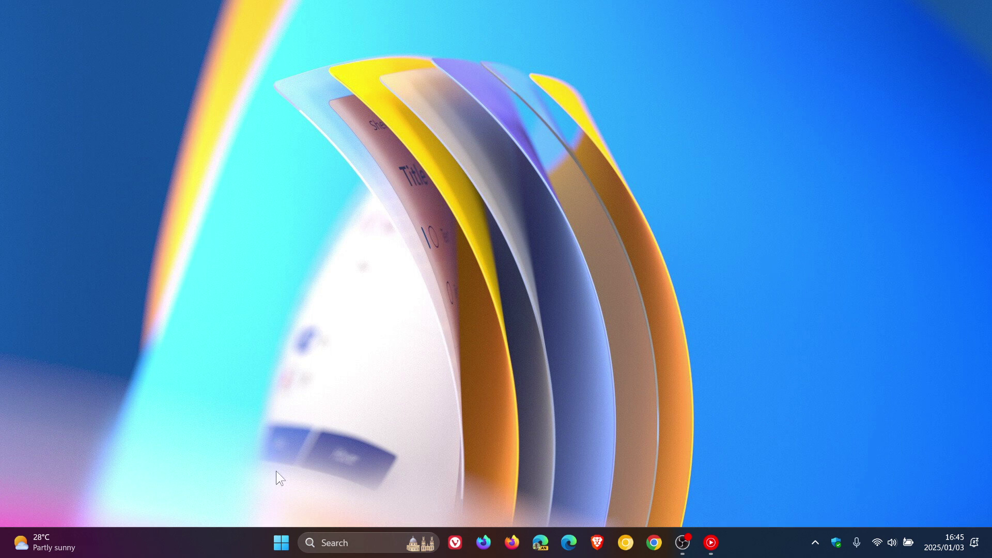
pyautogui.click(281, 542)
pyautogui.click(630, 498)
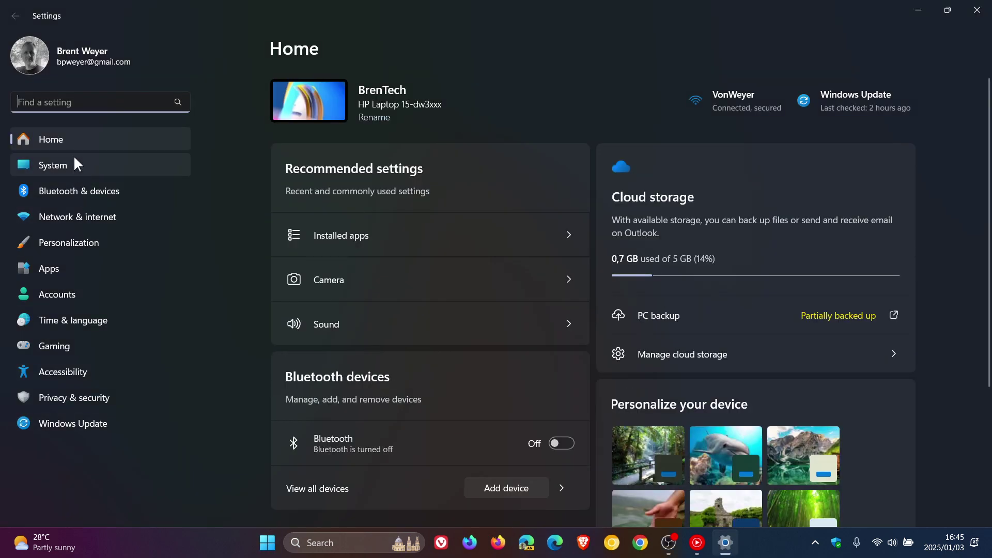
pyautogui.click(75, 165)
pyautogui.scroll(-5, 649, 229)
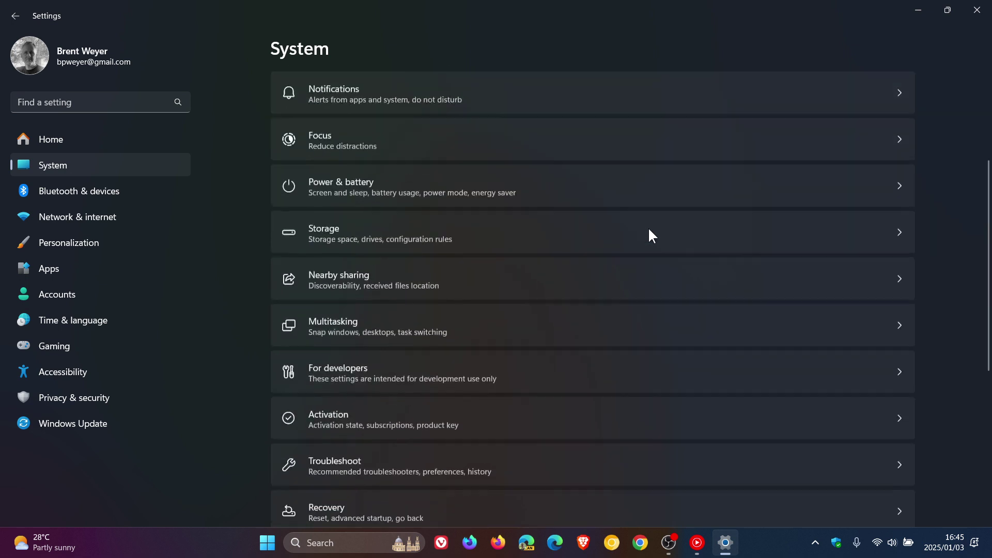
pyautogui.scroll(-5, 648, 230)
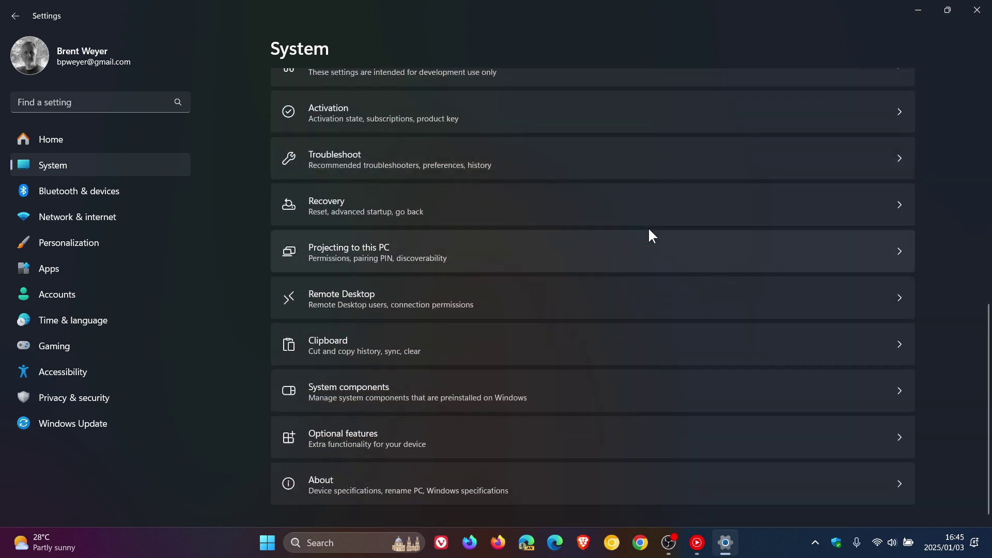
pyautogui.click(616, 305)
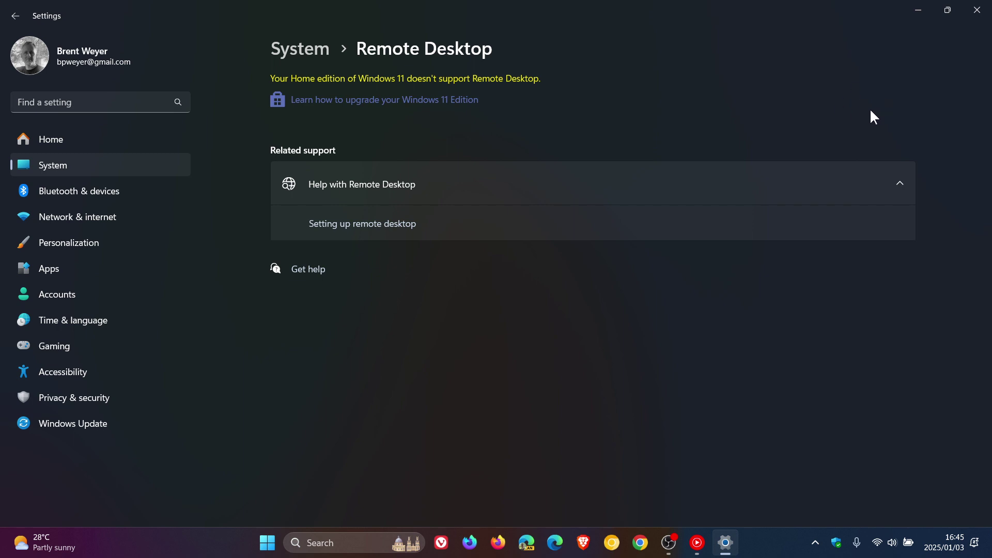
pyautogui.click(976, 10)
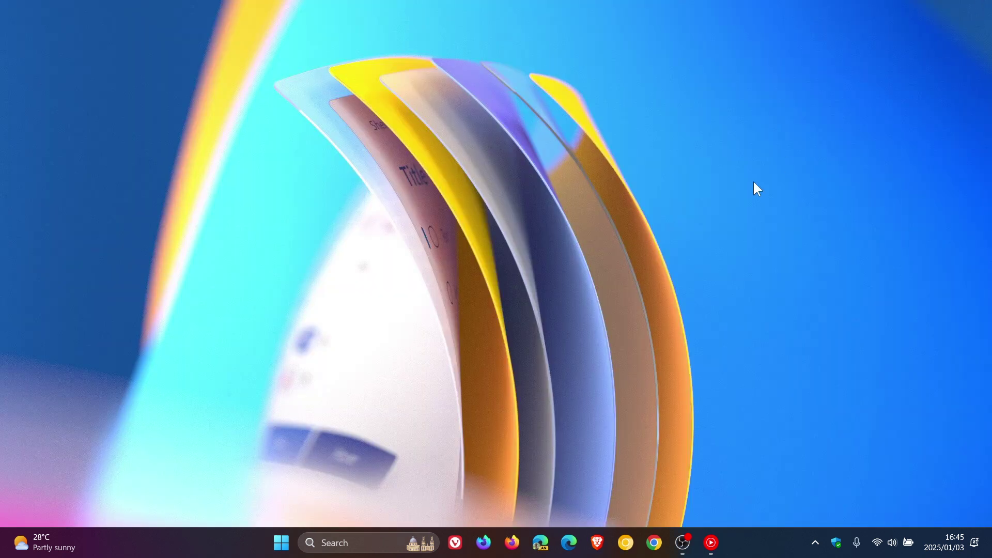
# Launch Device Manager maximized and open the HP TrueVision HD Camera's properties under Cameras.
pyautogui.rightClick(282, 550)
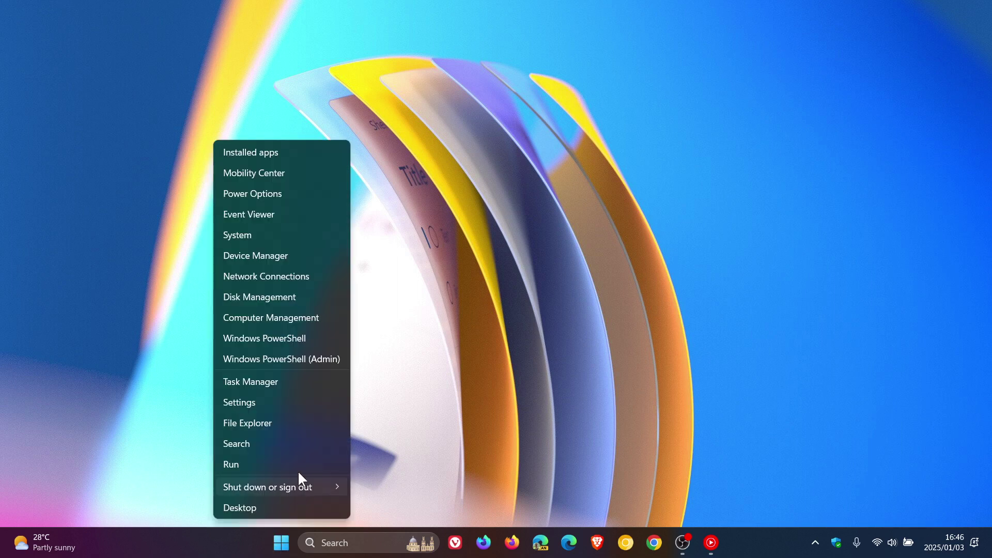
pyautogui.click(298, 263)
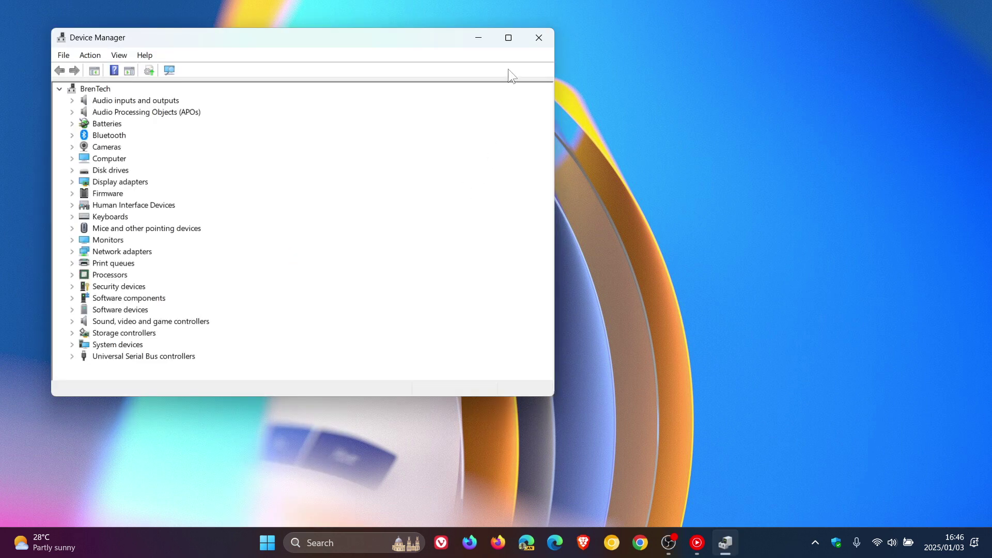
pyautogui.click(507, 39)
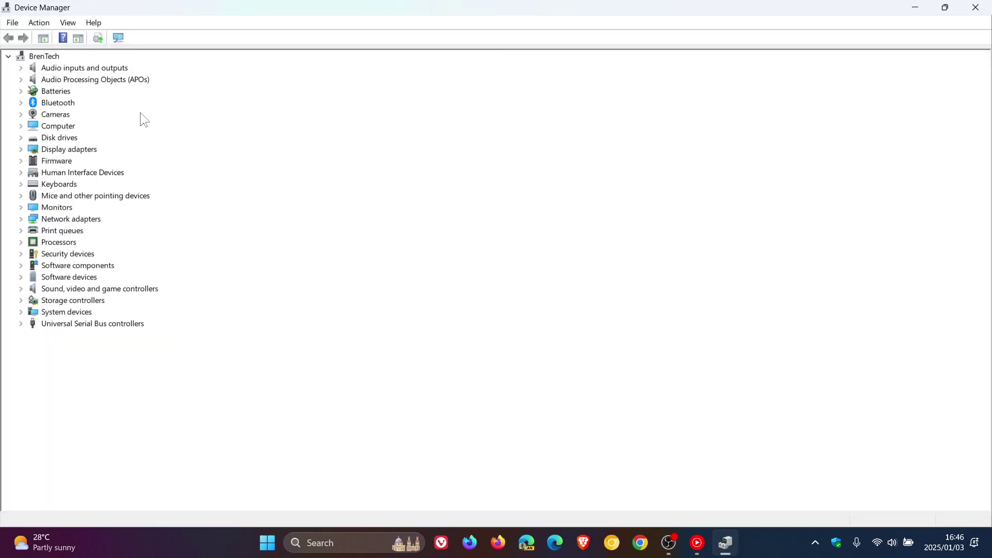
pyautogui.click(20, 115)
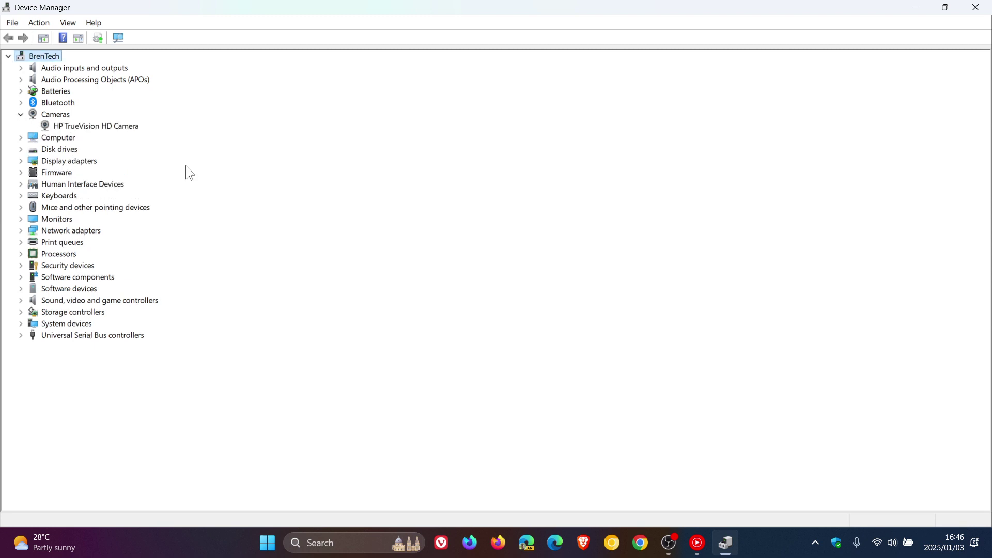
pyautogui.doubleClick(110, 126)
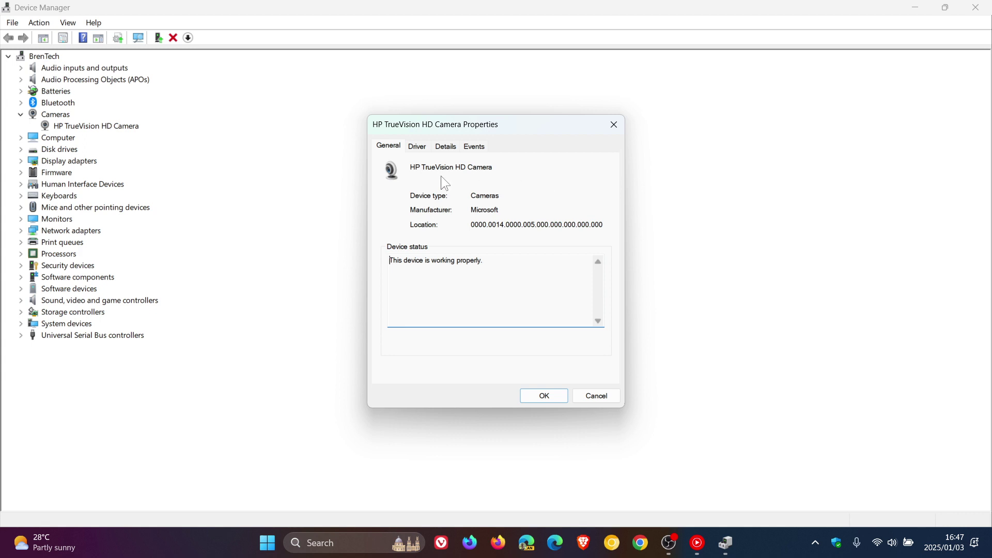
# Search automatically for a webcam driver update, confirming version 10.0.26100.2454 is already the best.
pyautogui.click(417, 146)
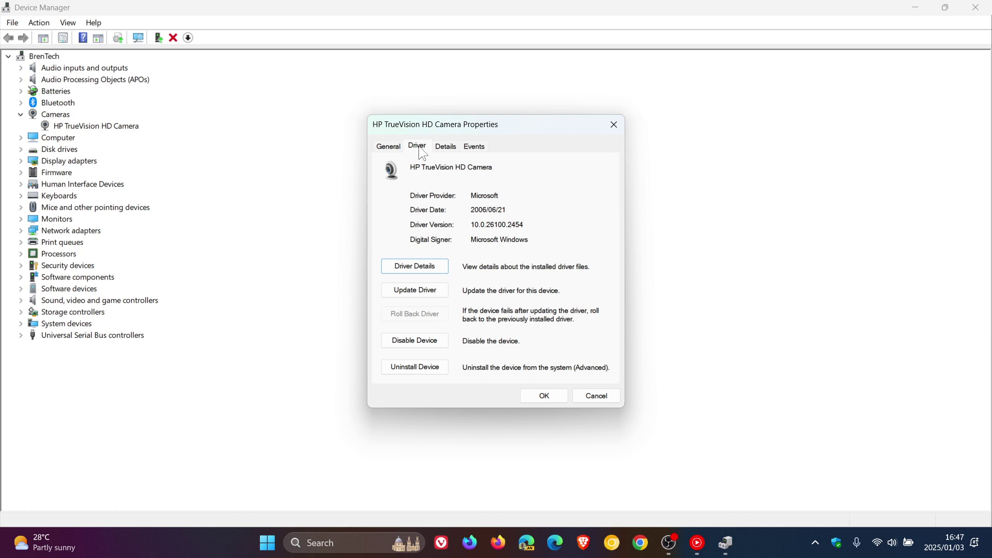
pyautogui.click(432, 293)
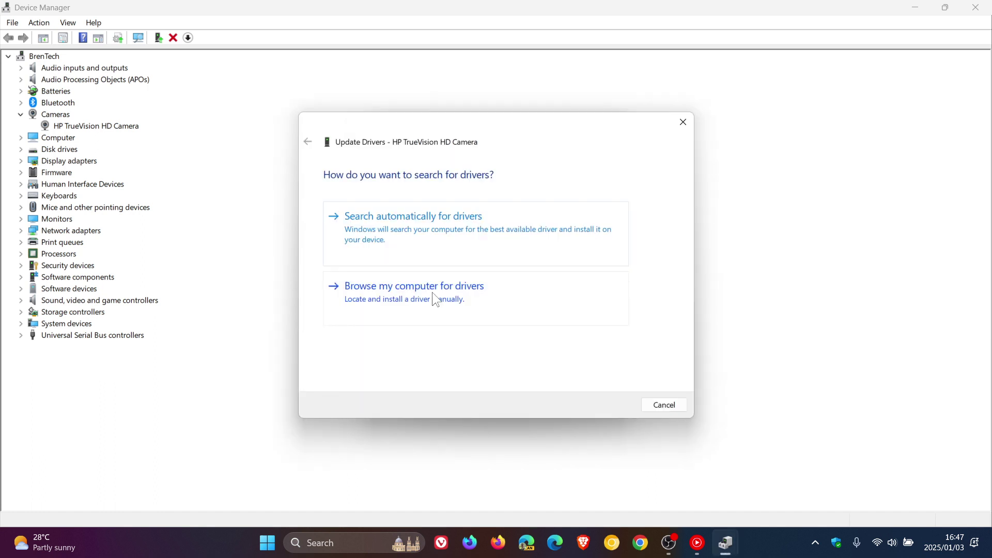
pyautogui.click(471, 231)
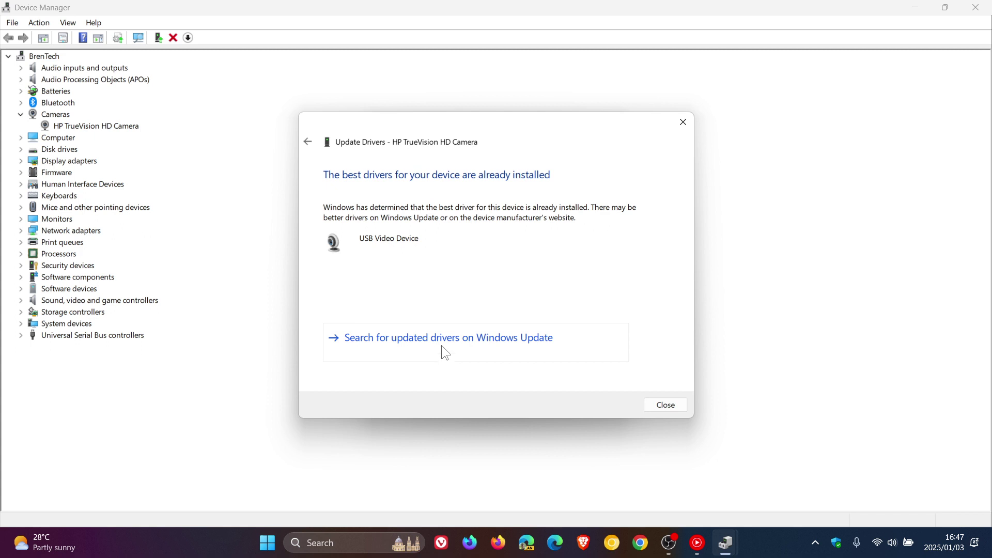
pyautogui.click(308, 141)
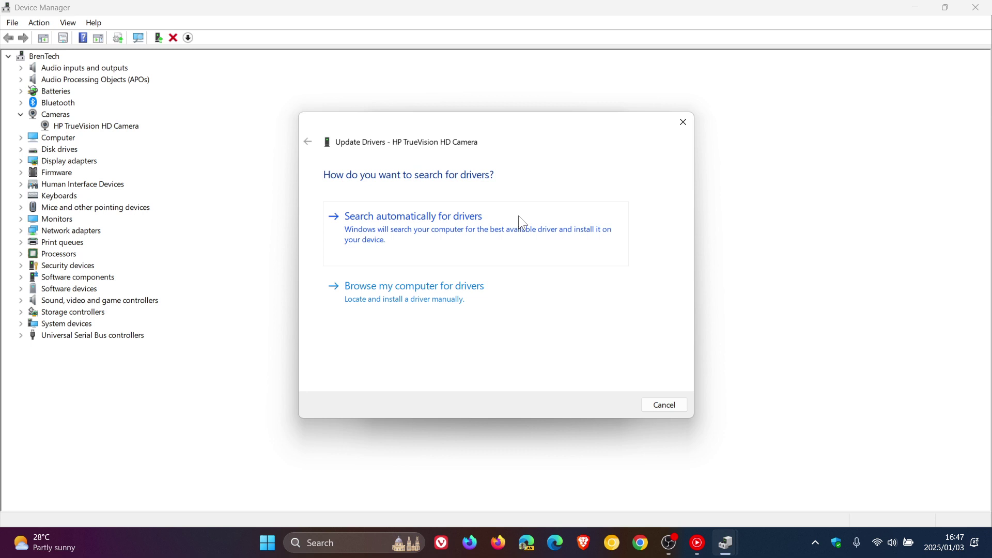
pyautogui.click(681, 124)
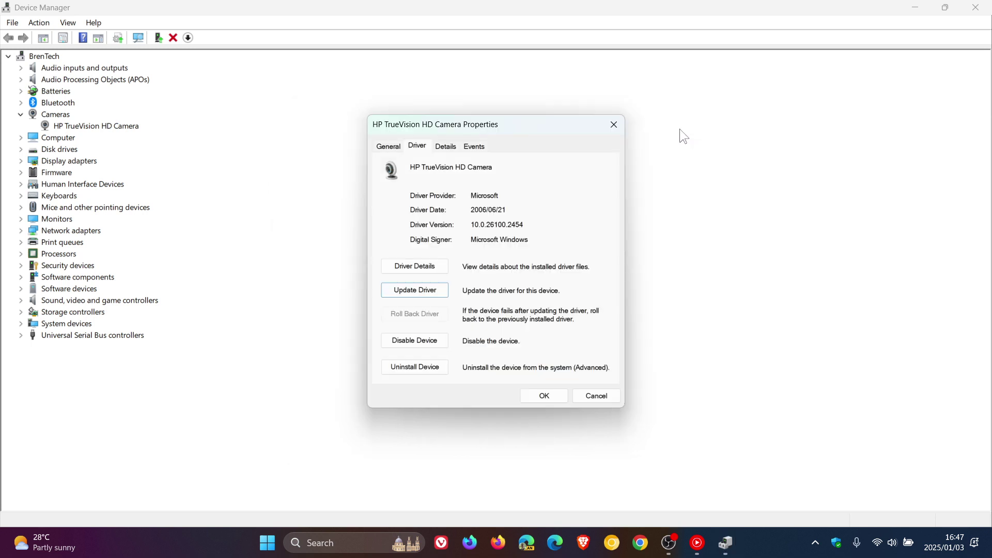
# Close the camera properties, then disable and re-enable the HP TrueVision HD Camera.
pyautogui.click(615, 130)
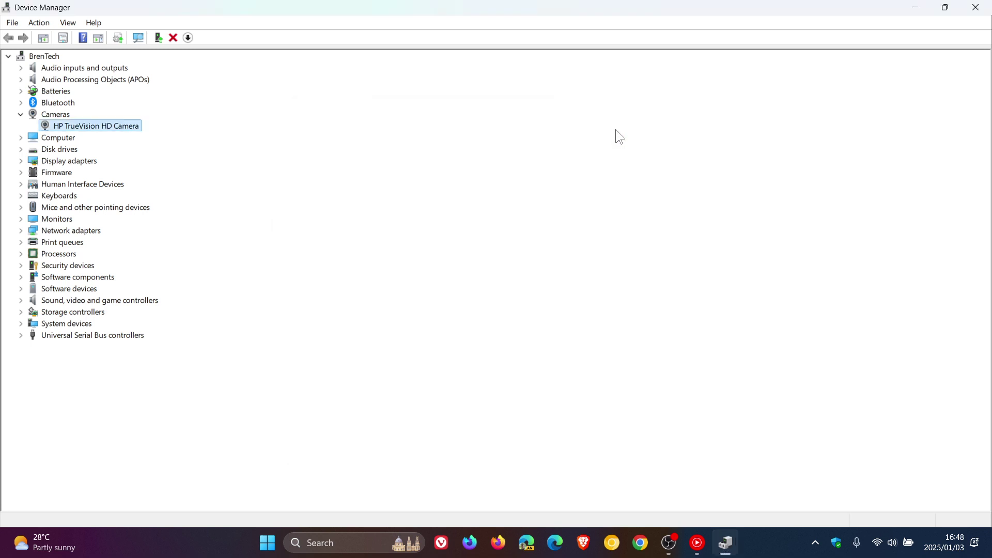
pyautogui.rightClick(109, 132)
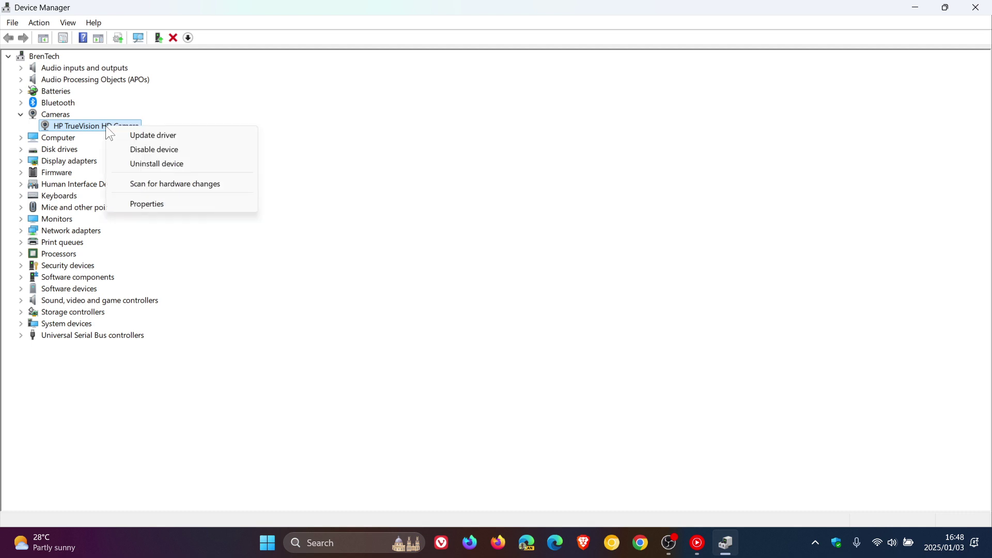
pyautogui.click(157, 149)
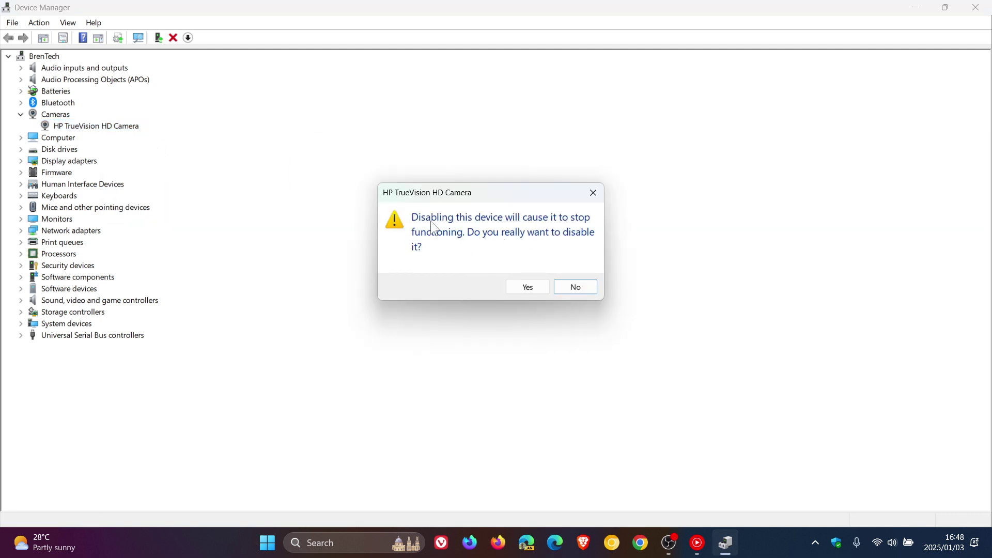
pyautogui.click(532, 287)
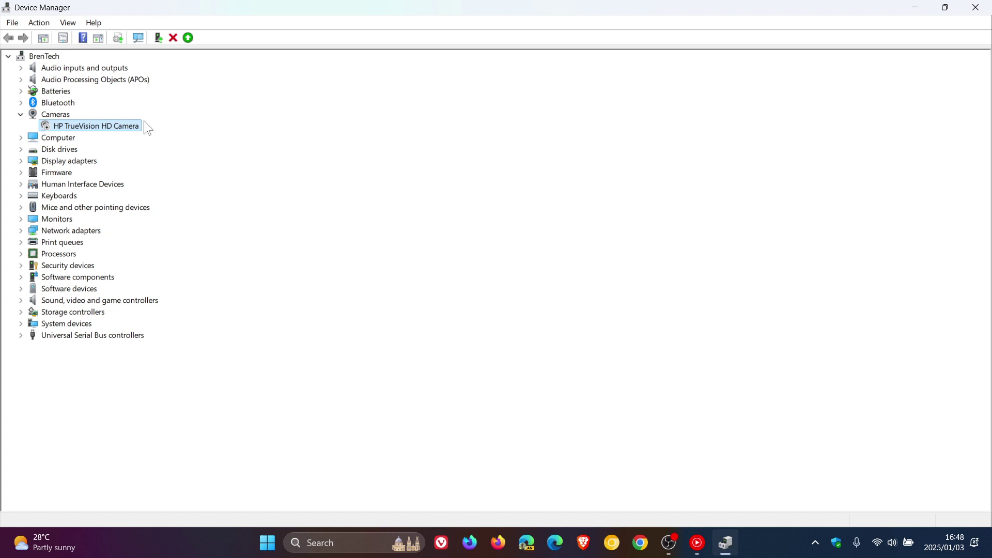
pyautogui.rightClick(130, 125)
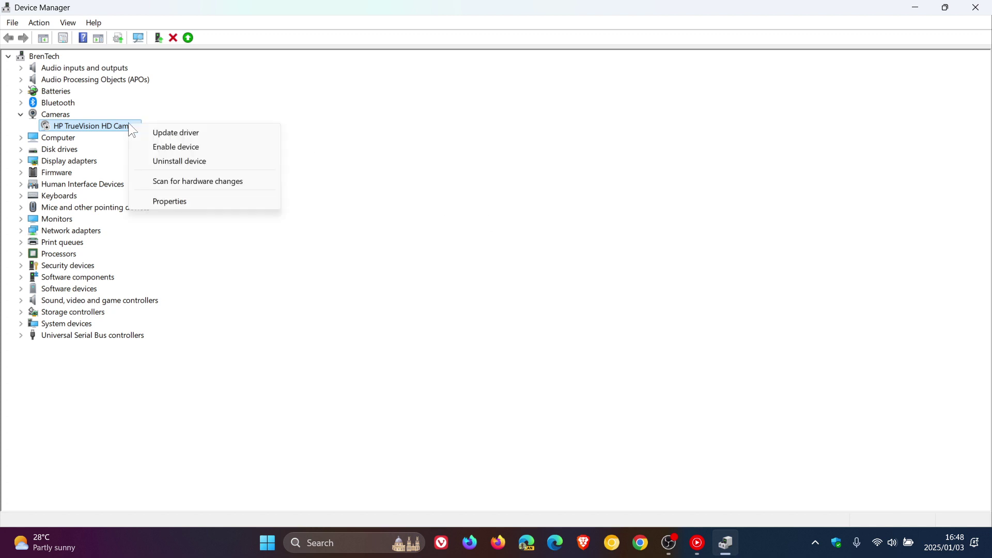
pyautogui.click(239, 149)
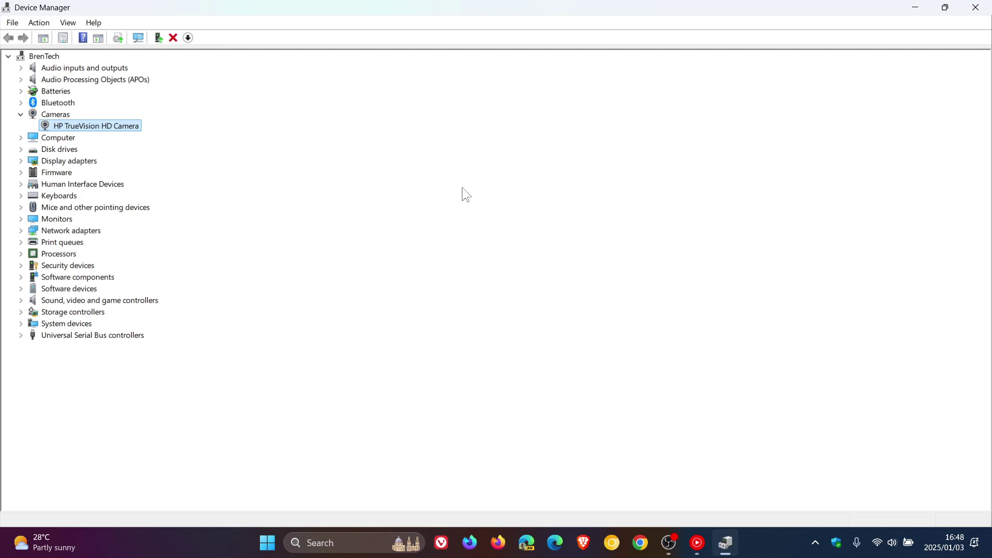
# Close the Device Manager window, leaving the webcam enabled.
pyautogui.click(975, 7)
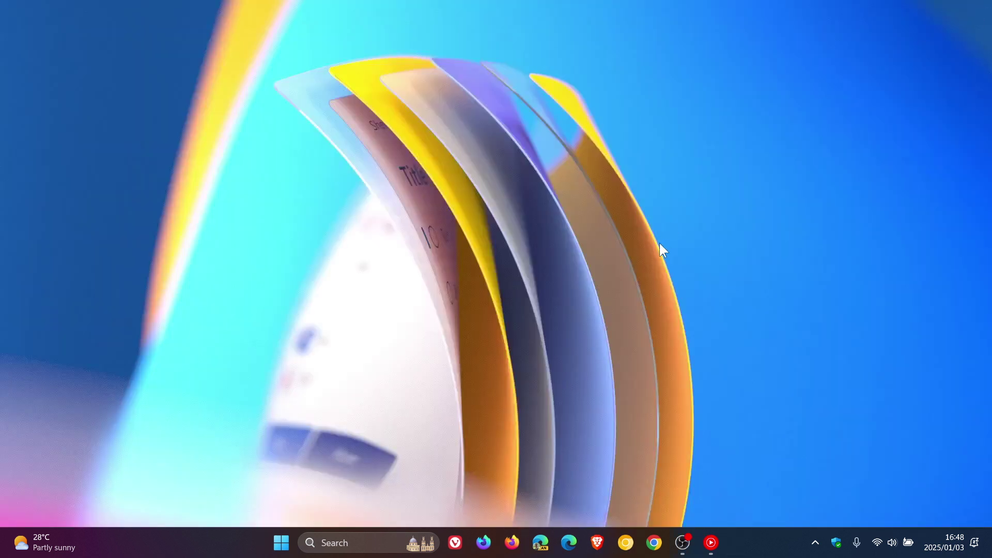